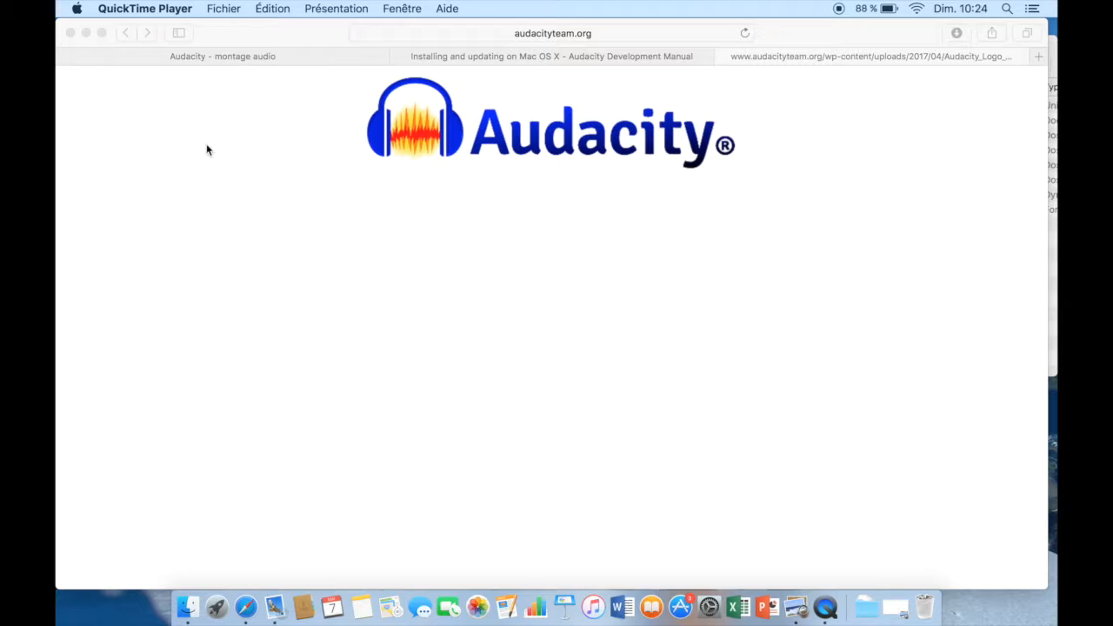
Step: View the Audacity website and the manual's instructions for installing LAME on Mac
click(337, 59)
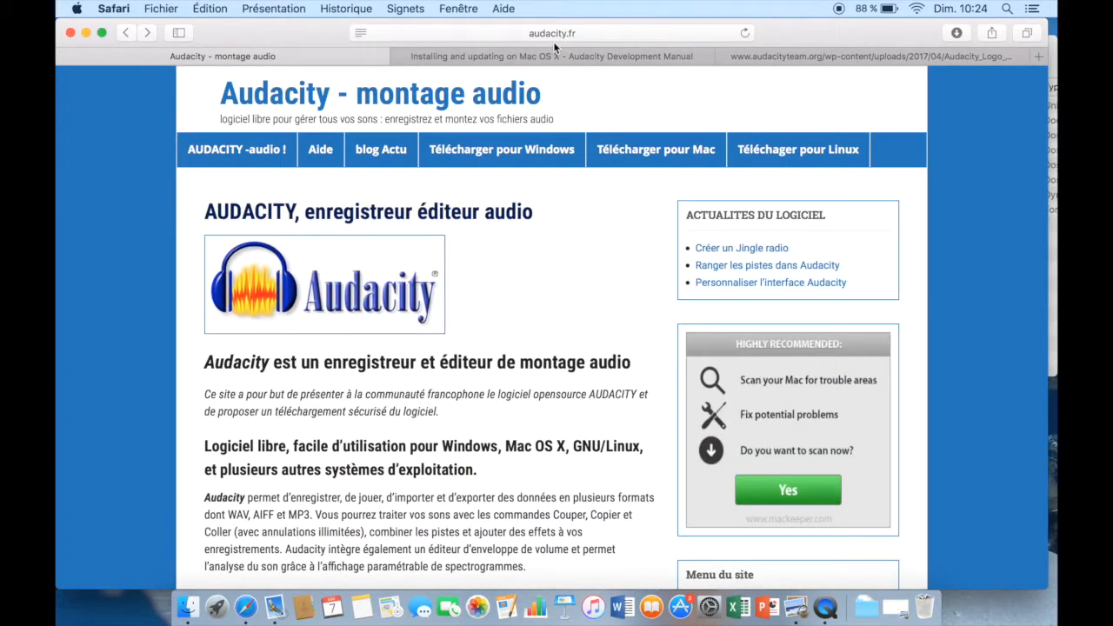
click(682, 59)
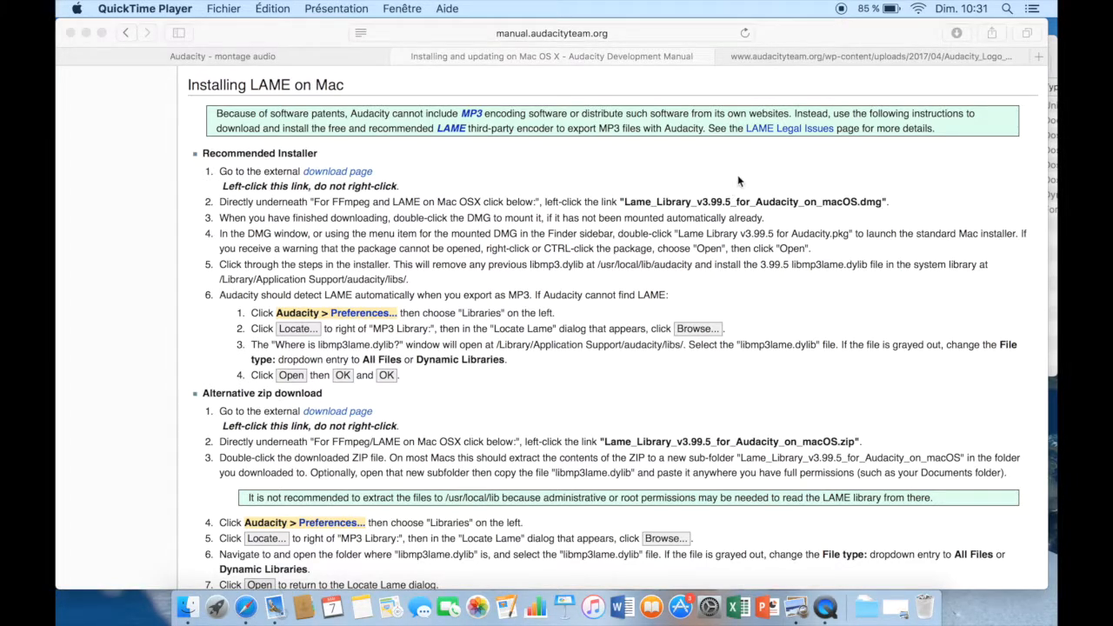
Step: Search the computer for "audacity" and launch the Audacity application
click(1006, 9)
text(audacity)
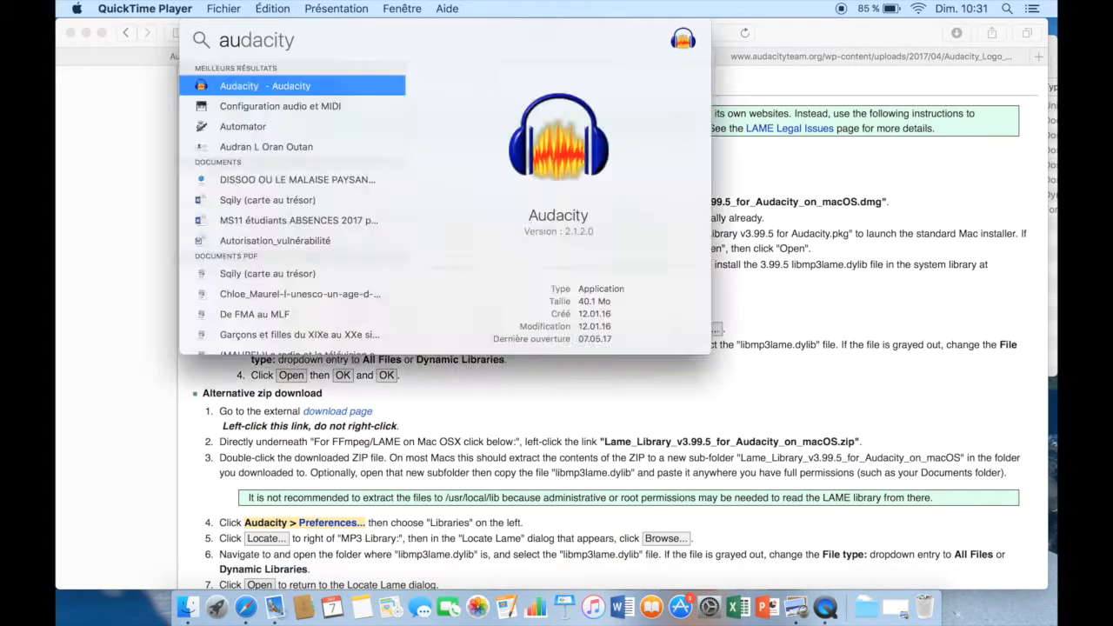
key(Return)
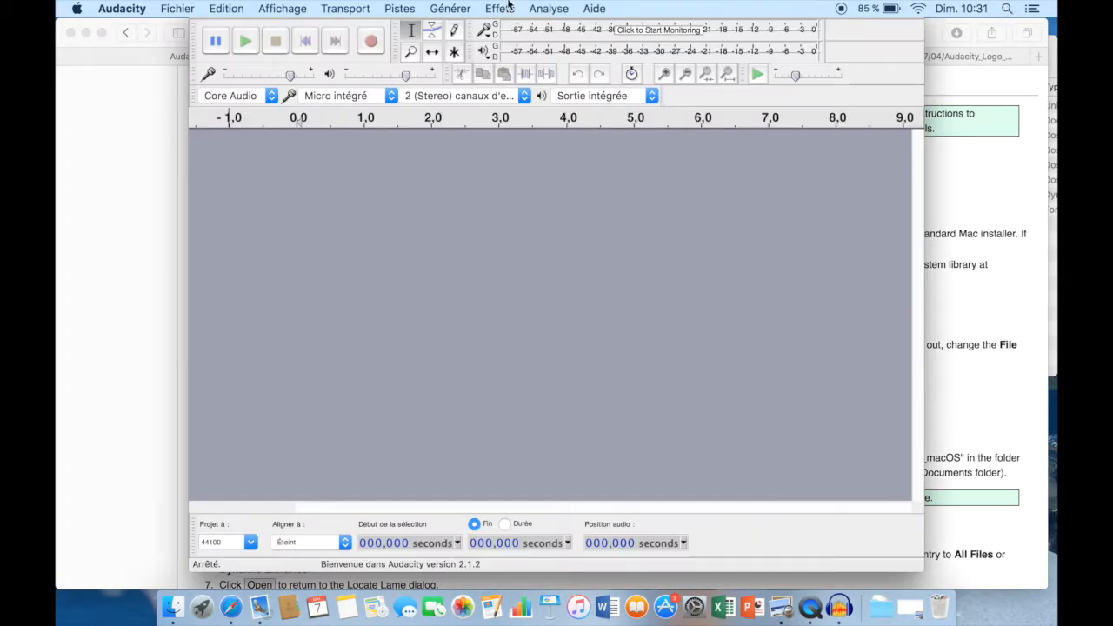
Step: Import the audio file 03 Porcelain 1.mp3 from the Capsule folder into the project
click(186, 8)
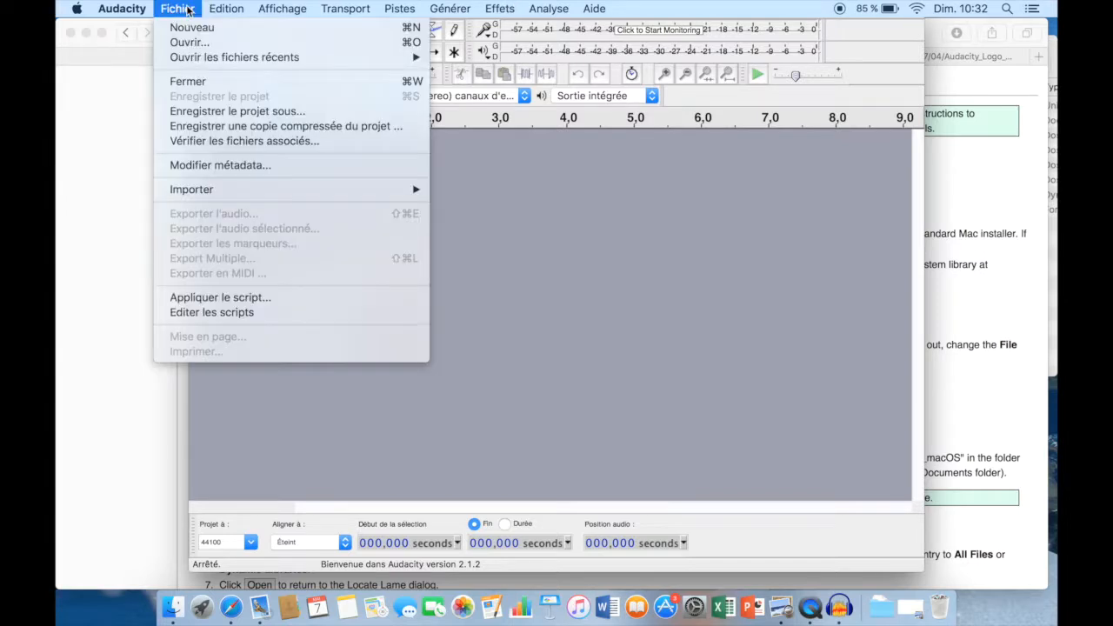
mouse_move(245, 187)
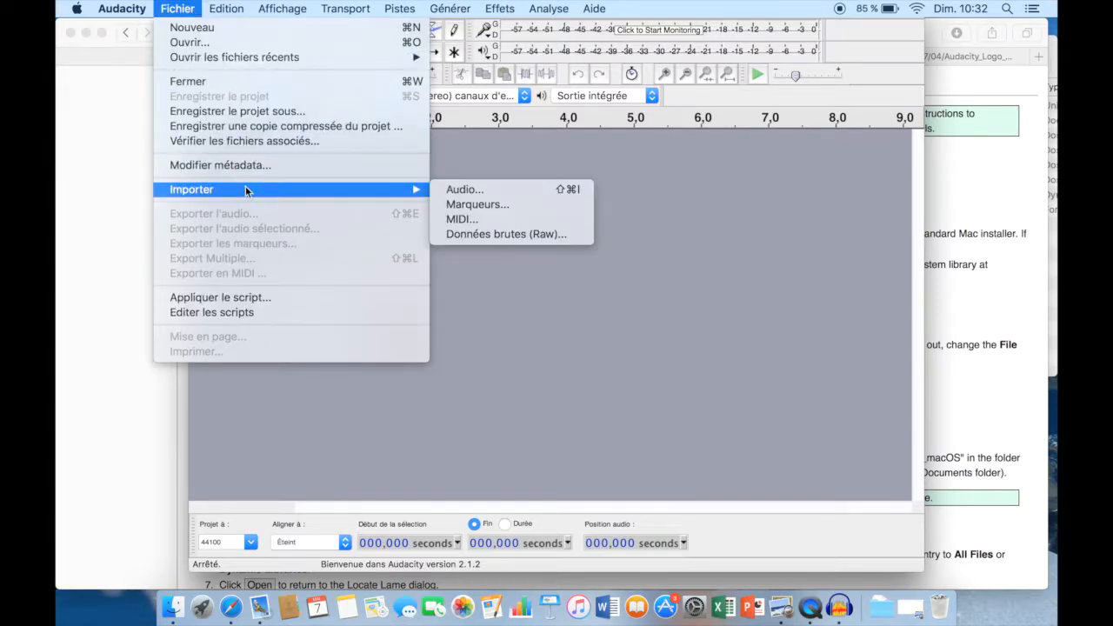
click(452, 189)
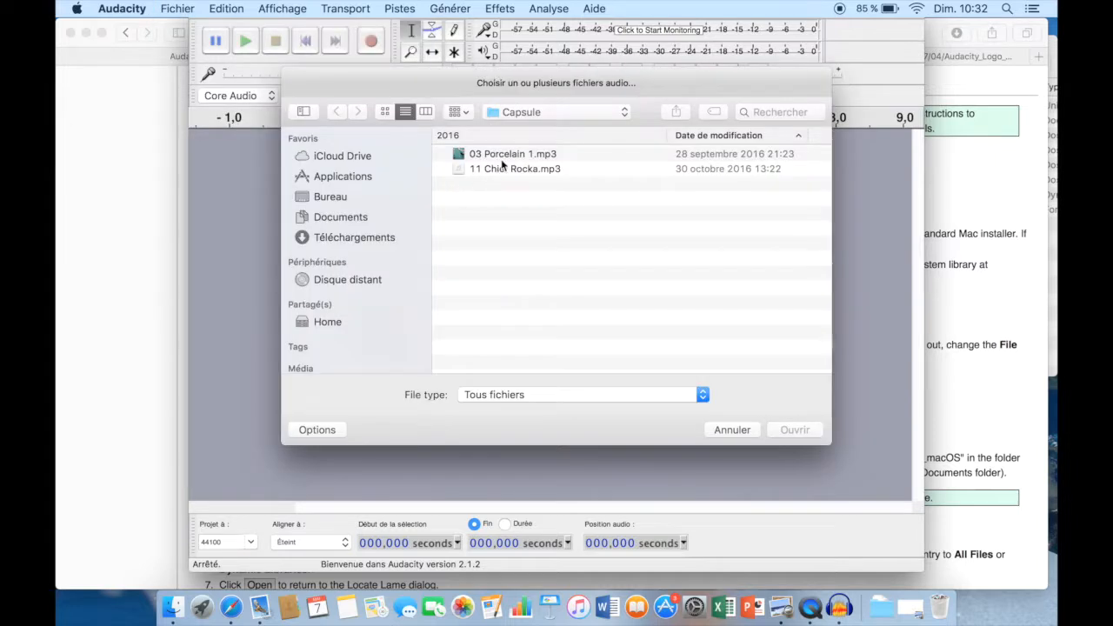
click(509, 154)
click(795, 429)
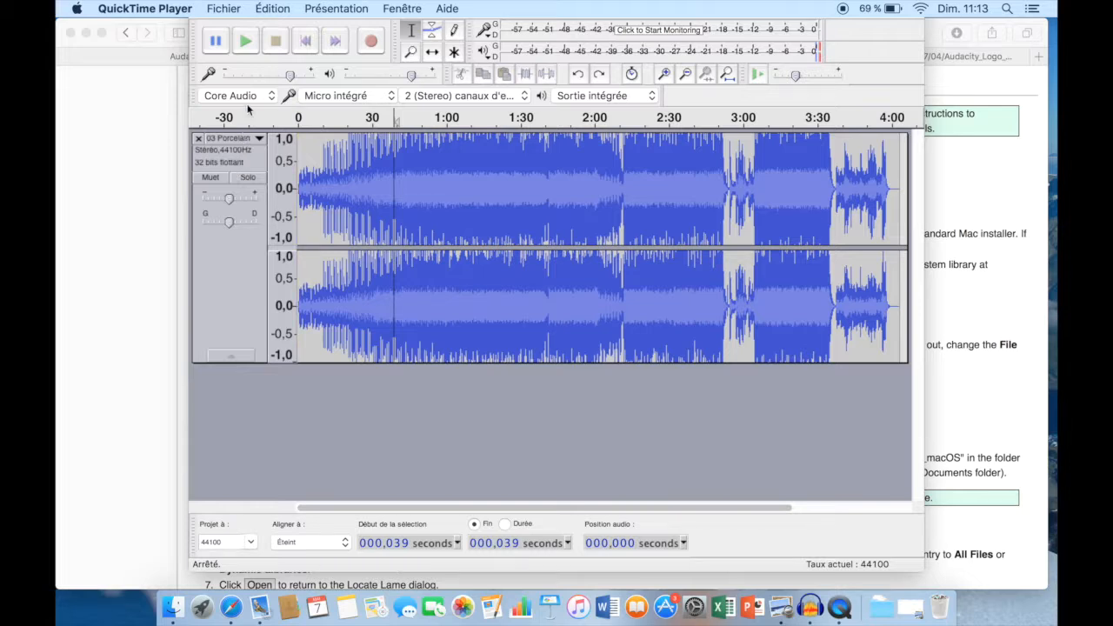
Step: Play a short part of the Porcelain track, pause it, and stop playback
click(253, 47)
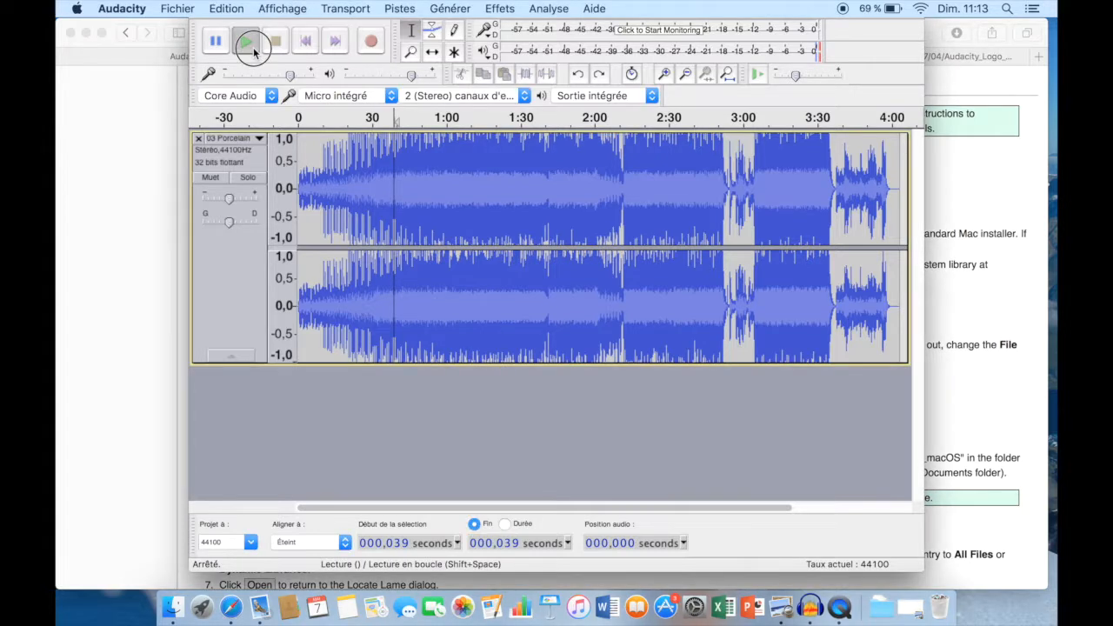
click(217, 44)
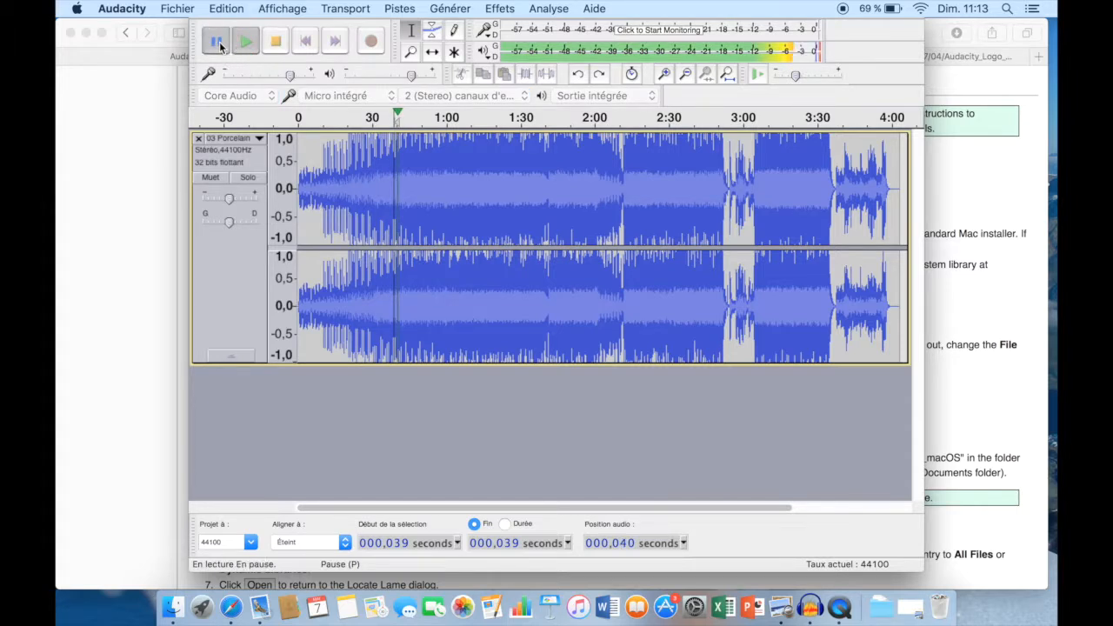
click(277, 42)
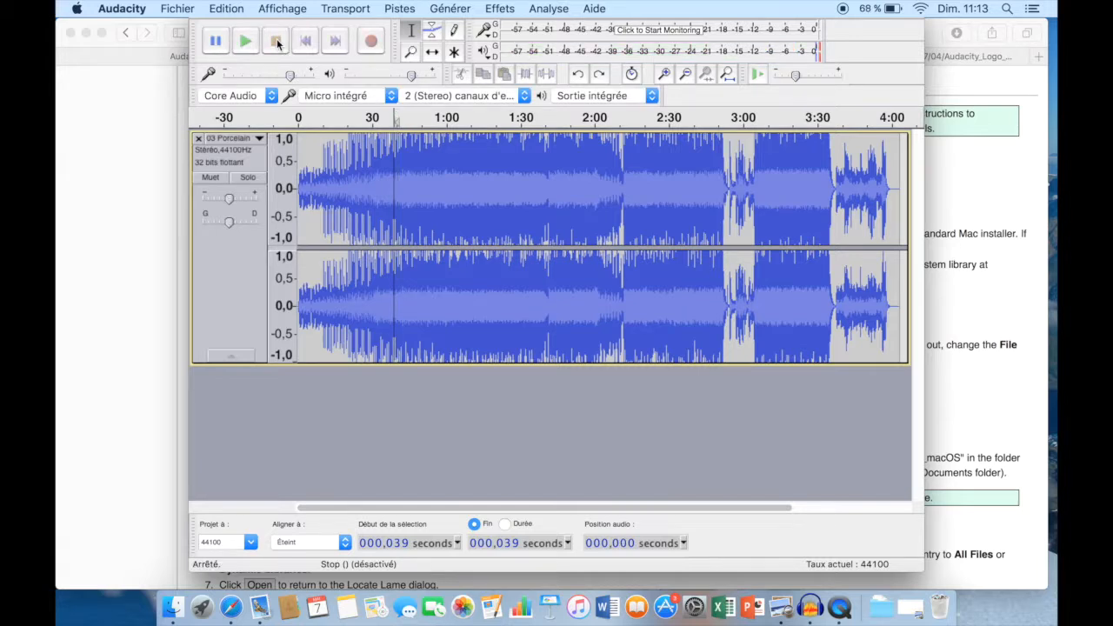
Step: Place the cursor at about 49 seconds in the Porcelain track with the Selection tool
click(413, 31)
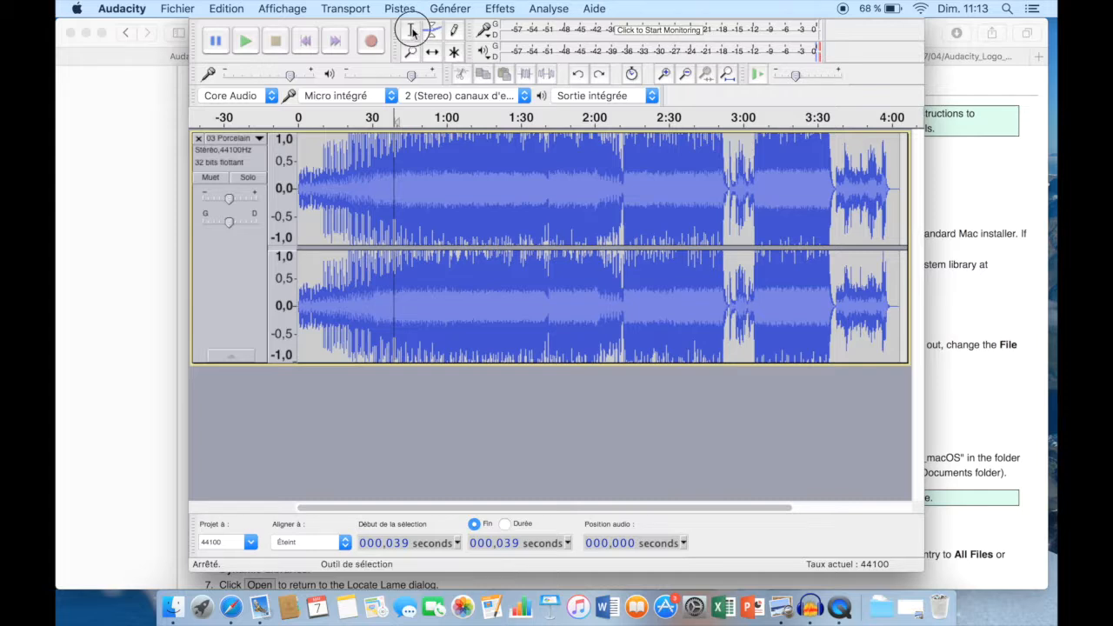
click(419, 167)
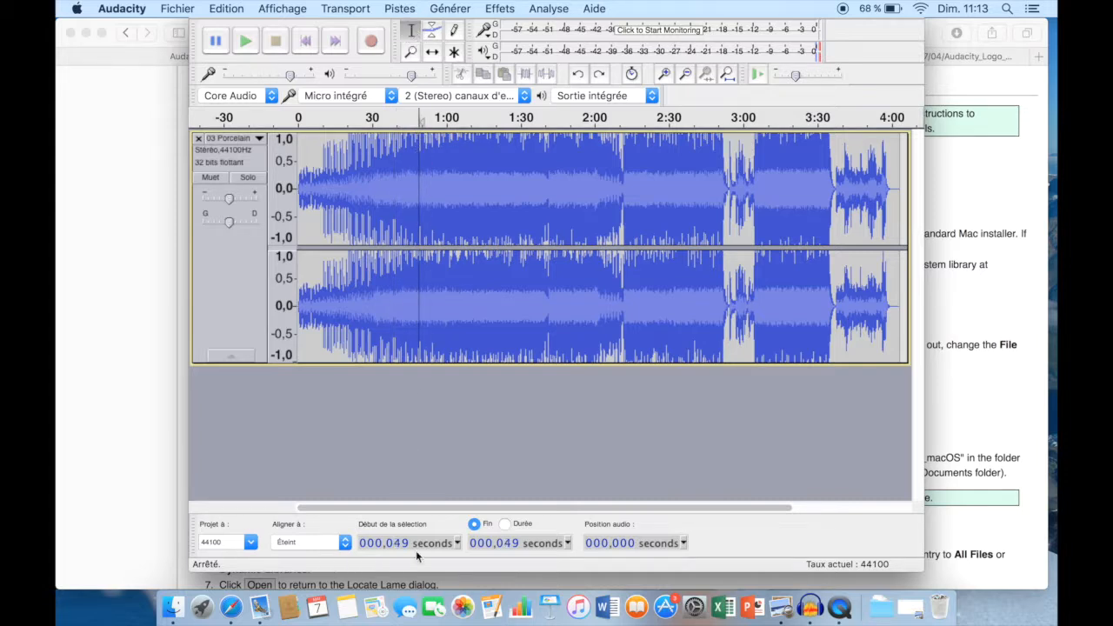
click(500, 555)
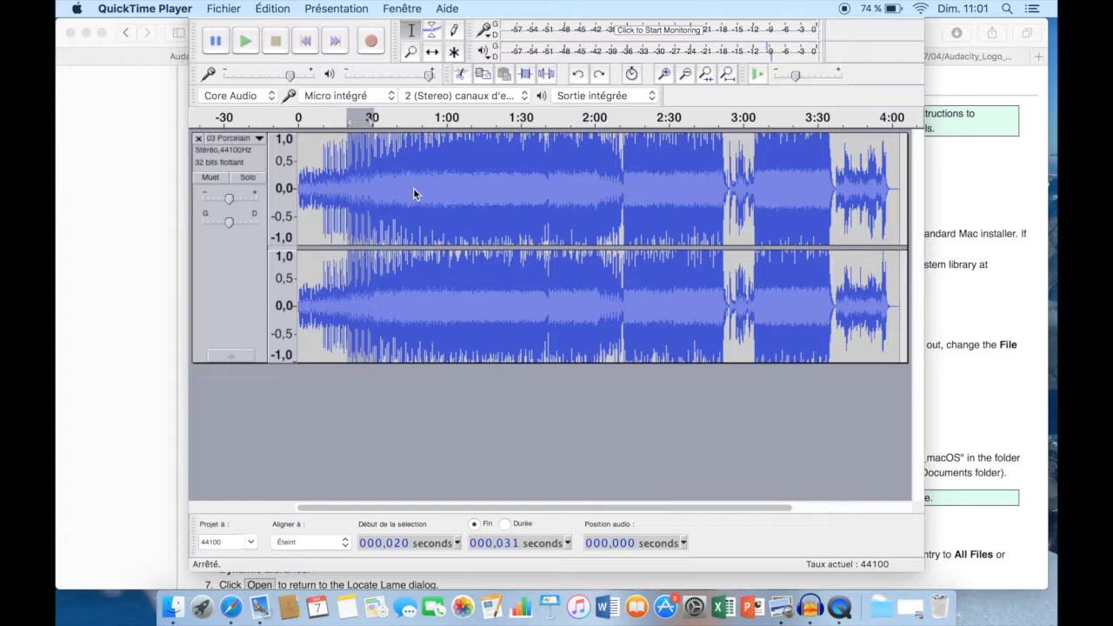
Step: Select a passage of about 12 seconds starting roughly 20 seconds into the Porcelain track and trim away the rest
click(343, 162)
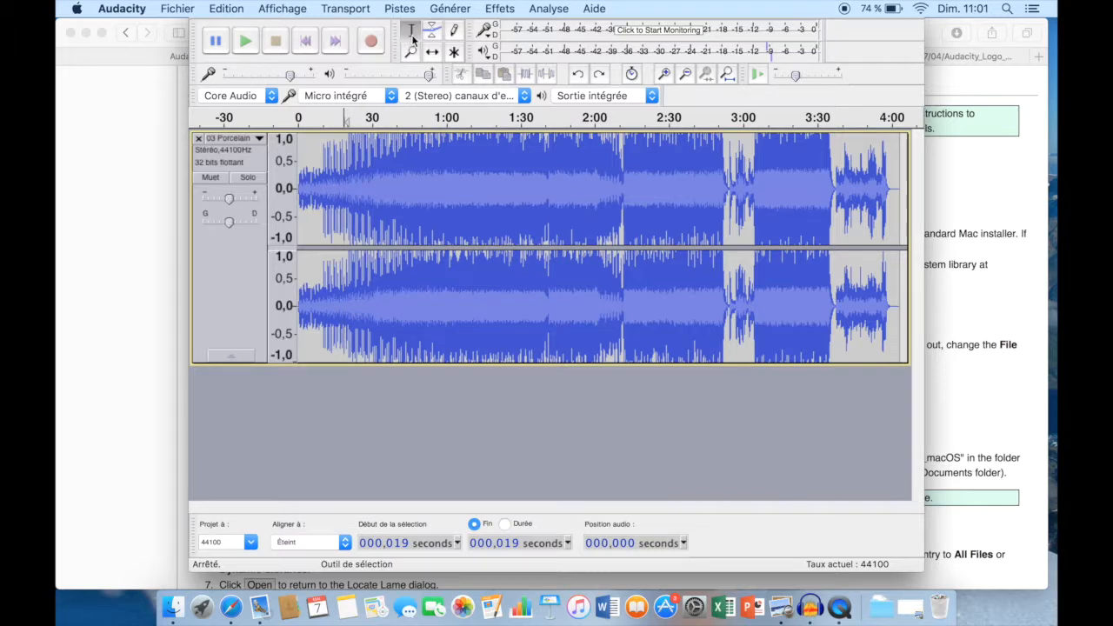
click(352, 166)
drag(346, 165, 380, 163)
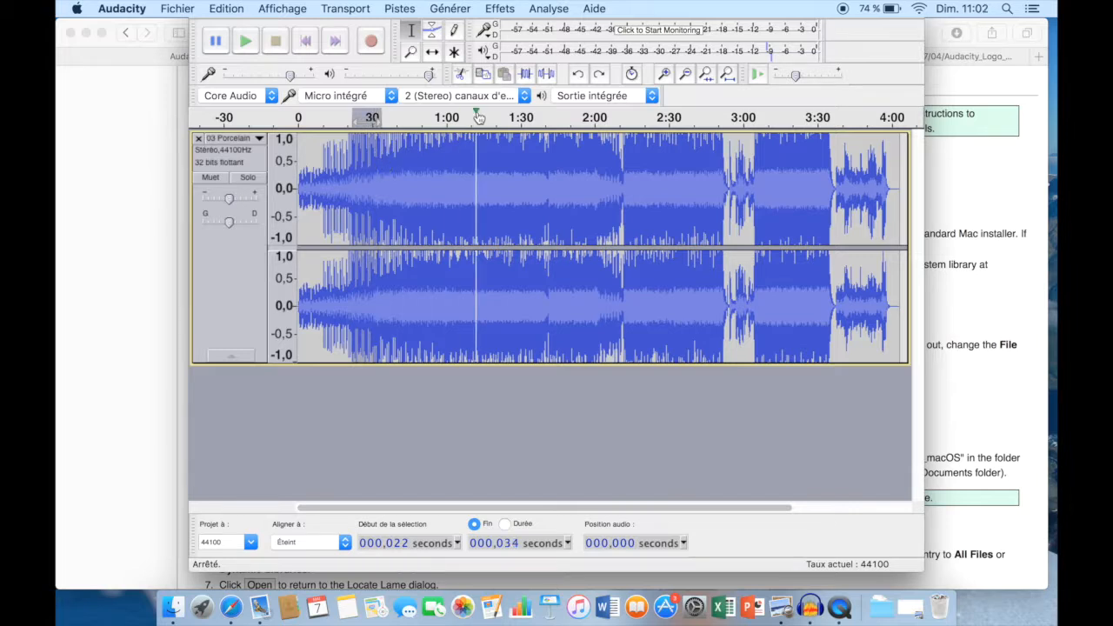
click(524, 75)
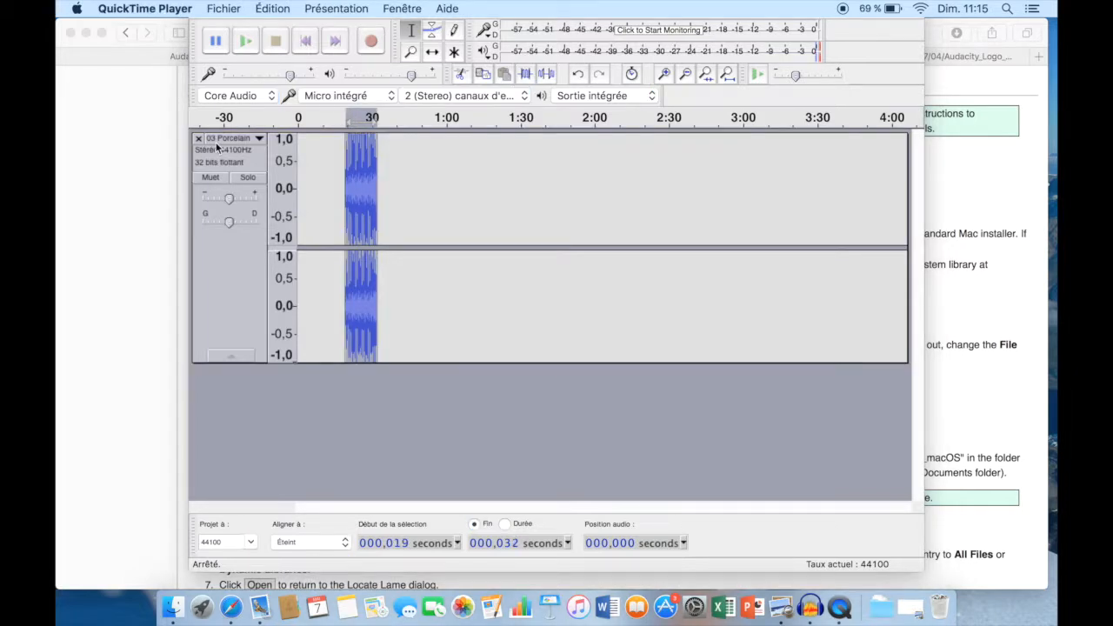
Step: Move the trimmed Porcelain clip to the very start of the timeline with the Time Shift tool
click(432, 53)
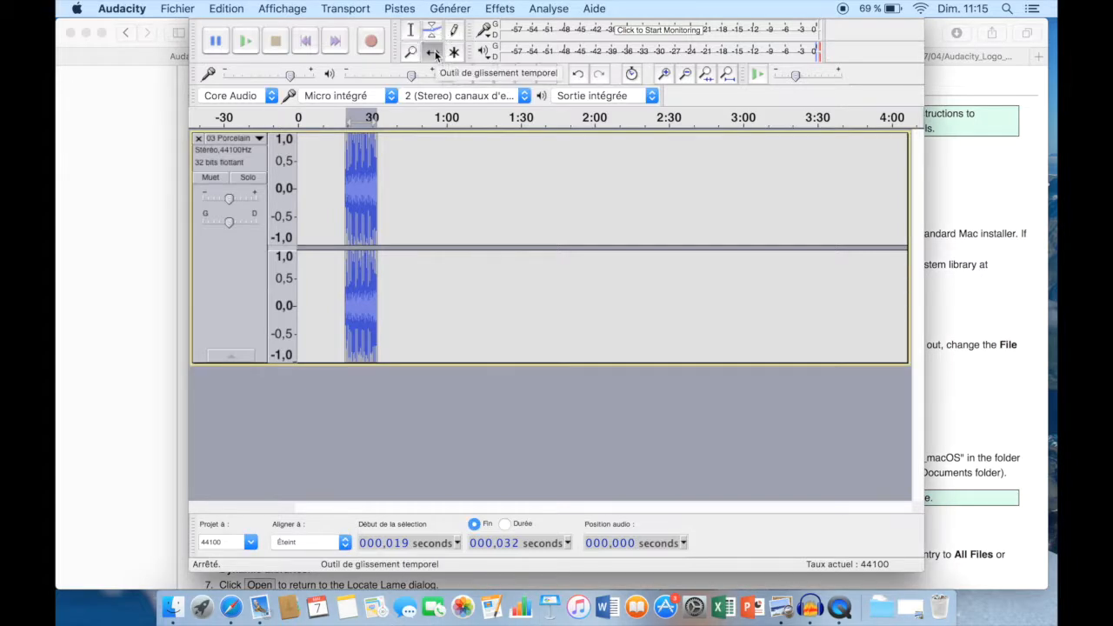
click(434, 53)
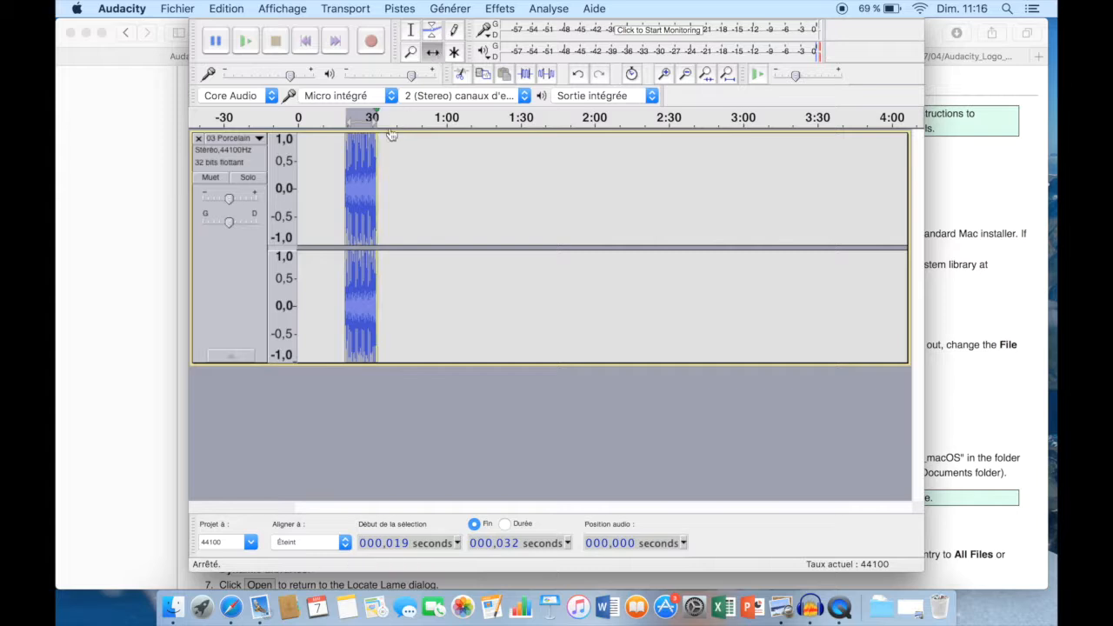
click(366, 159)
drag(363, 158, 318, 161)
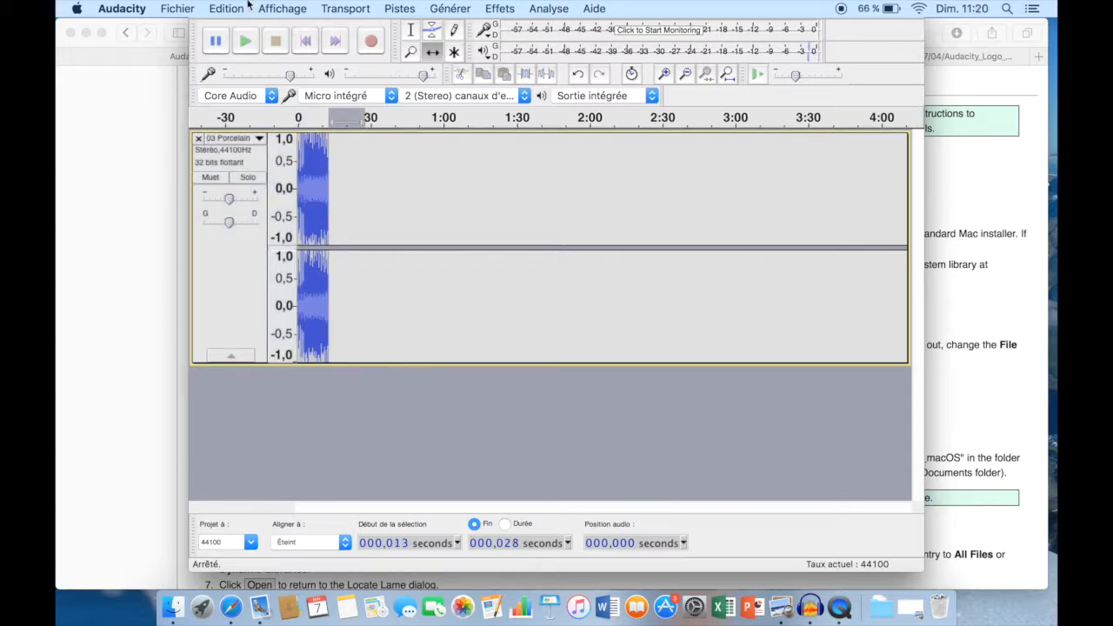
Step: Import 11 Chief Rocka.mp3 from the Capsule folder as a second track
click(191, 10)
mouse_move(232, 189)
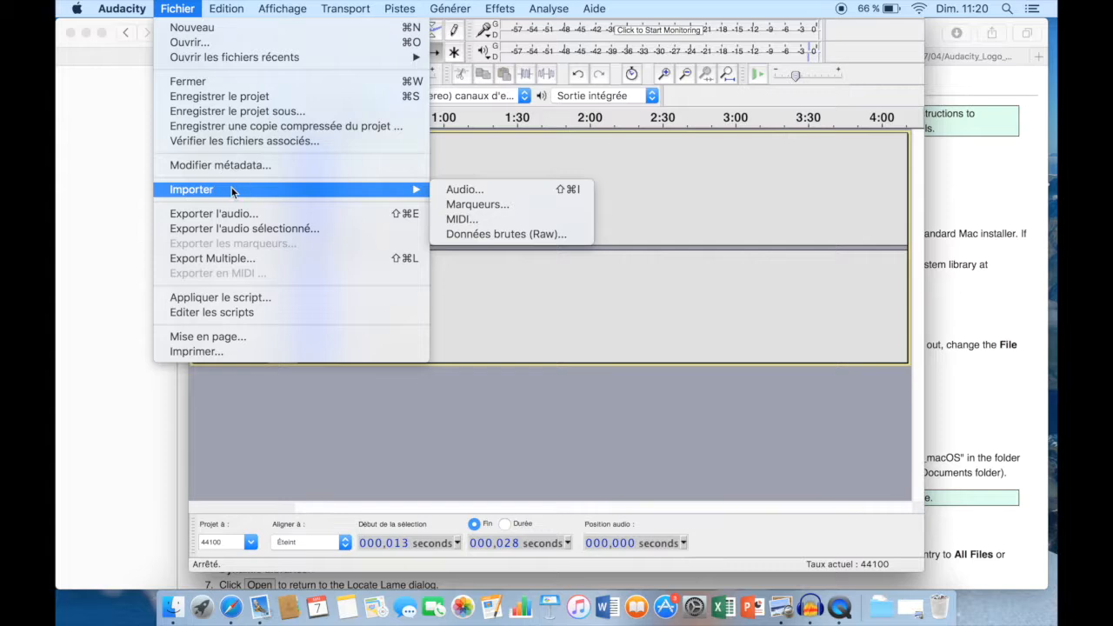
click(459, 191)
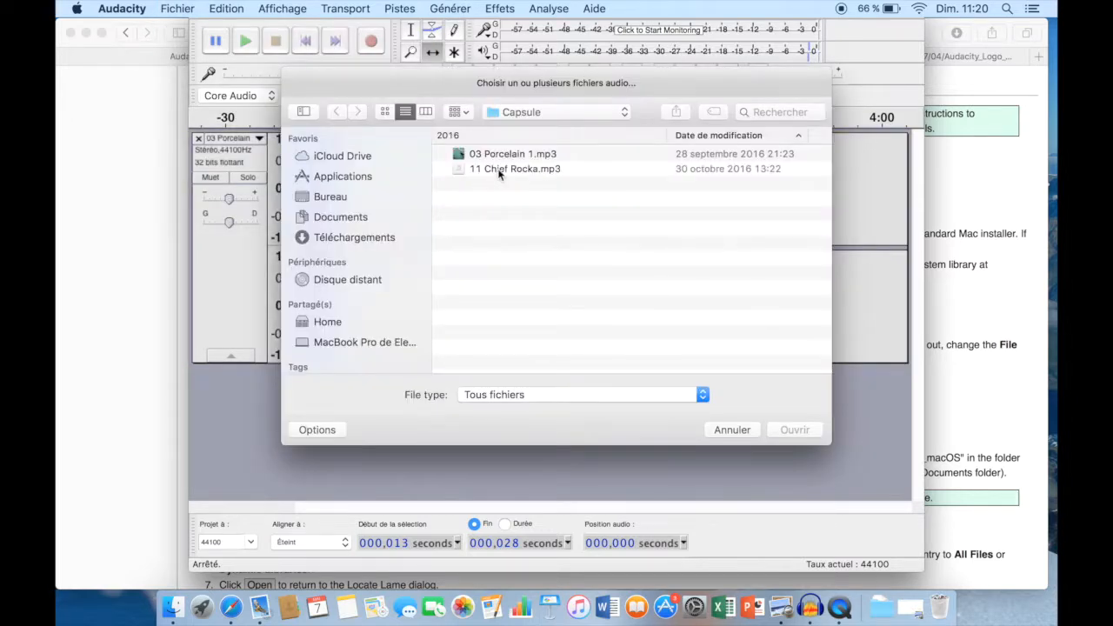
click(498, 170)
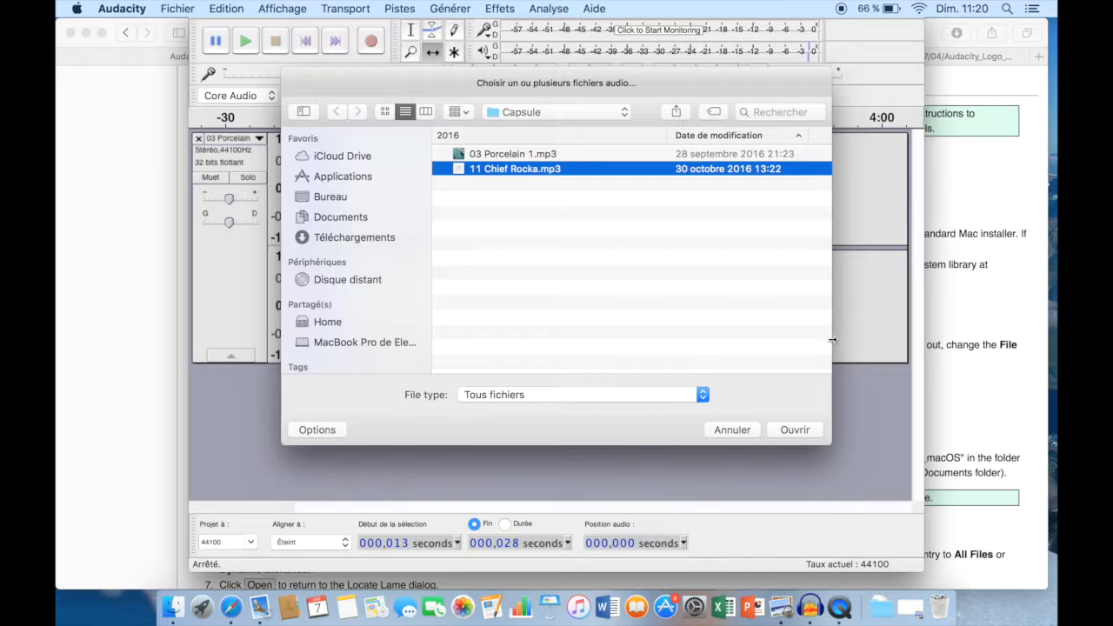
click(795, 429)
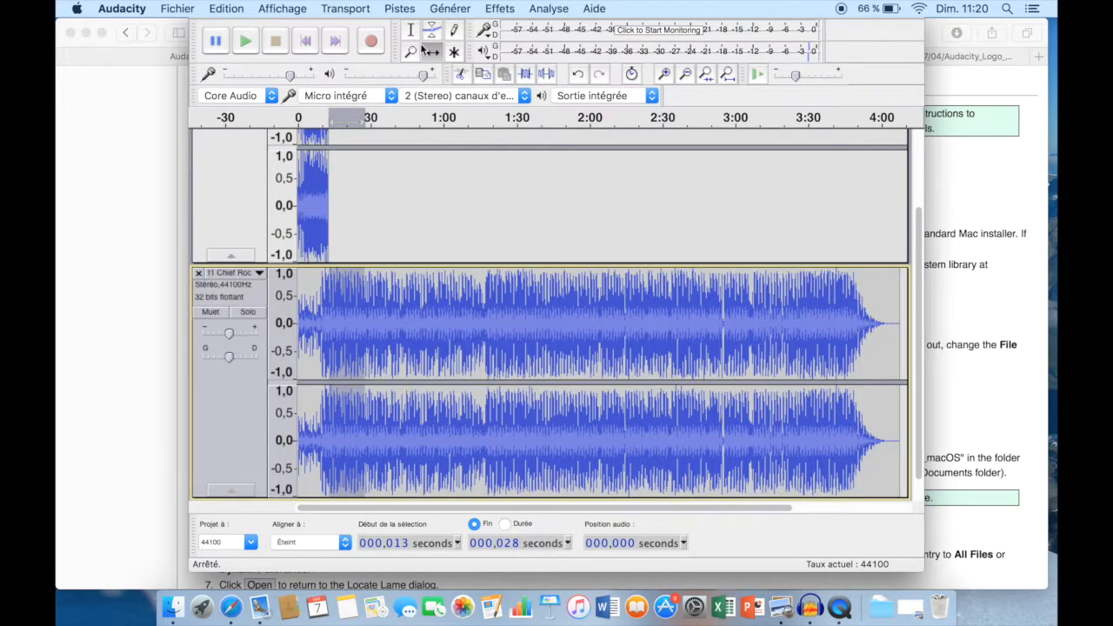
Step: Trim the Chief Rocka track to about 46–61 seconds and shift the clip to start at about 13 seconds, where the Porcelain clip ends
drag(410, 287, 445, 295)
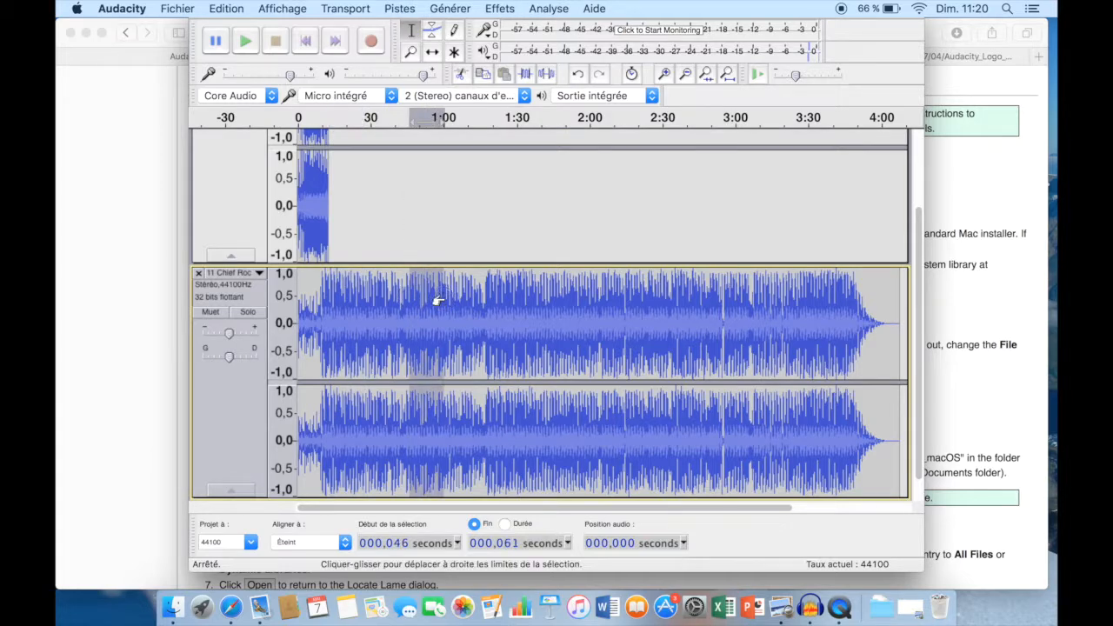
click(524, 75)
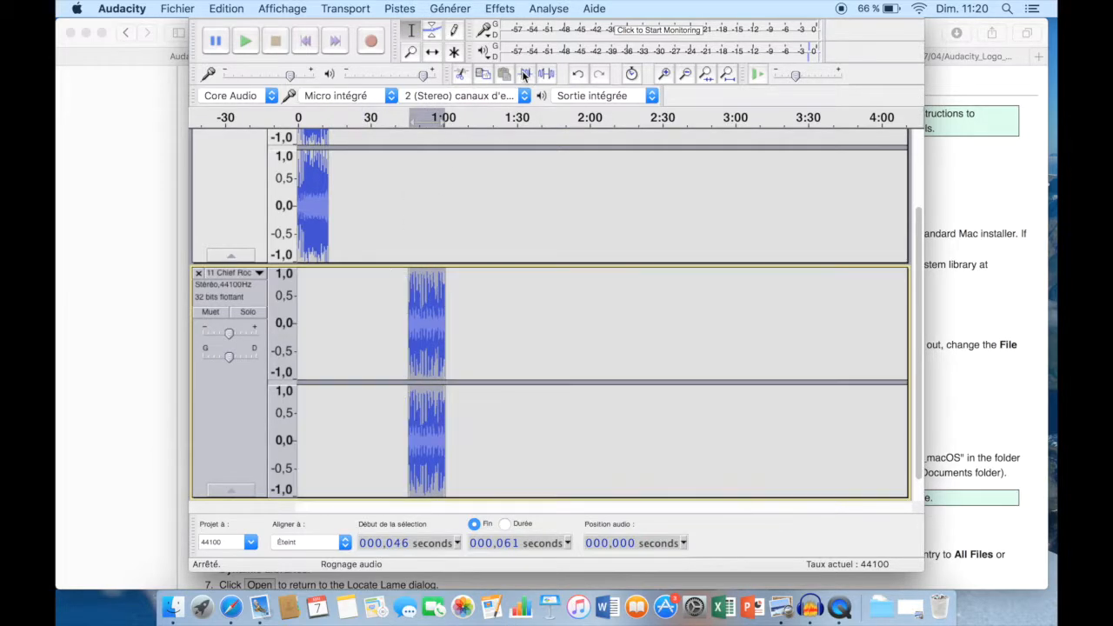
click(434, 53)
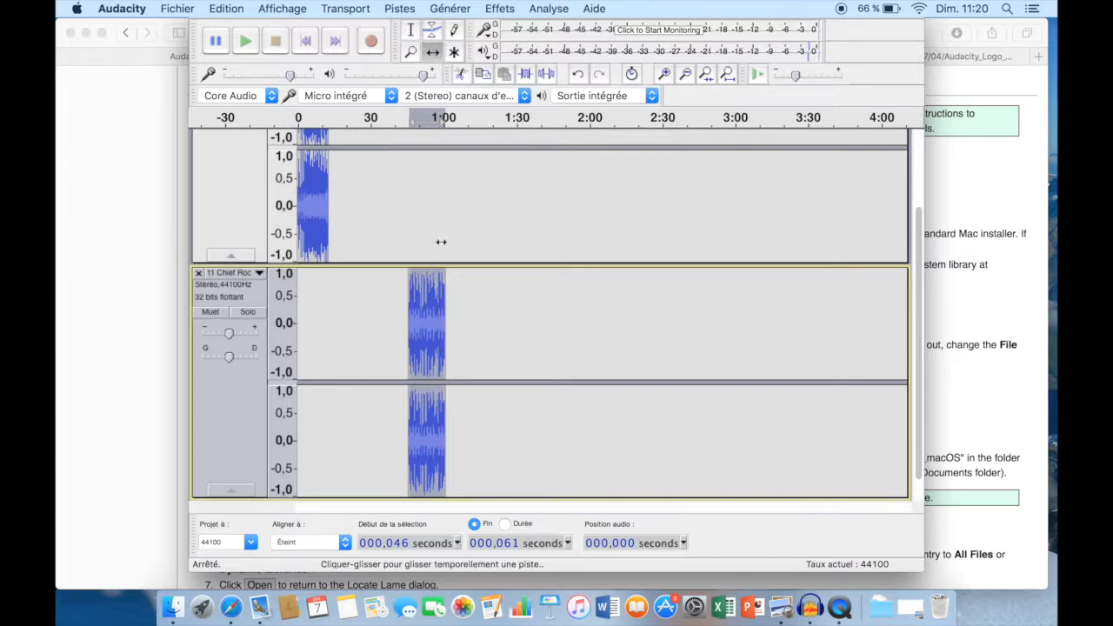
drag(438, 291, 357, 298)
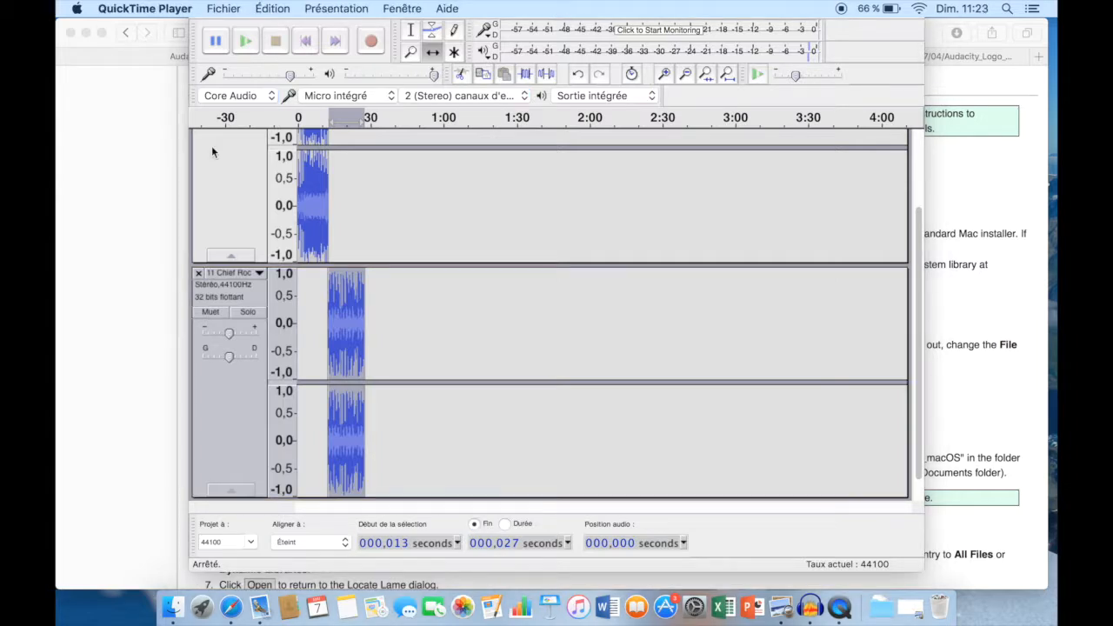
Step: Apply a fade-out to the end of the Porcelain clip, from about 10 to 13 seconds
click(417, 36)
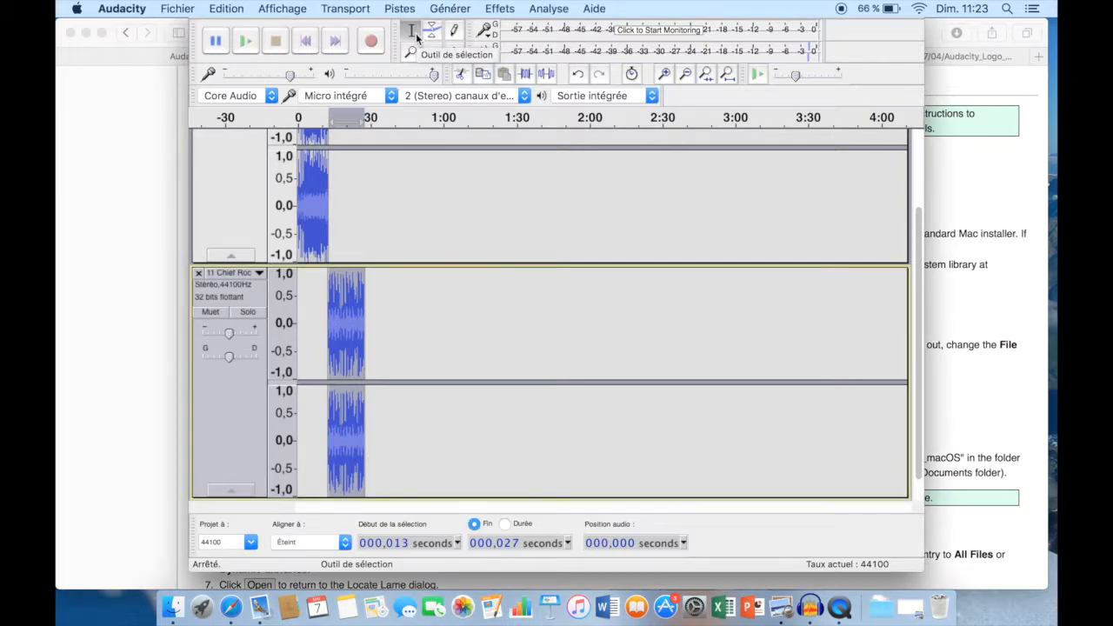
drag(321, 159, 329, 159)
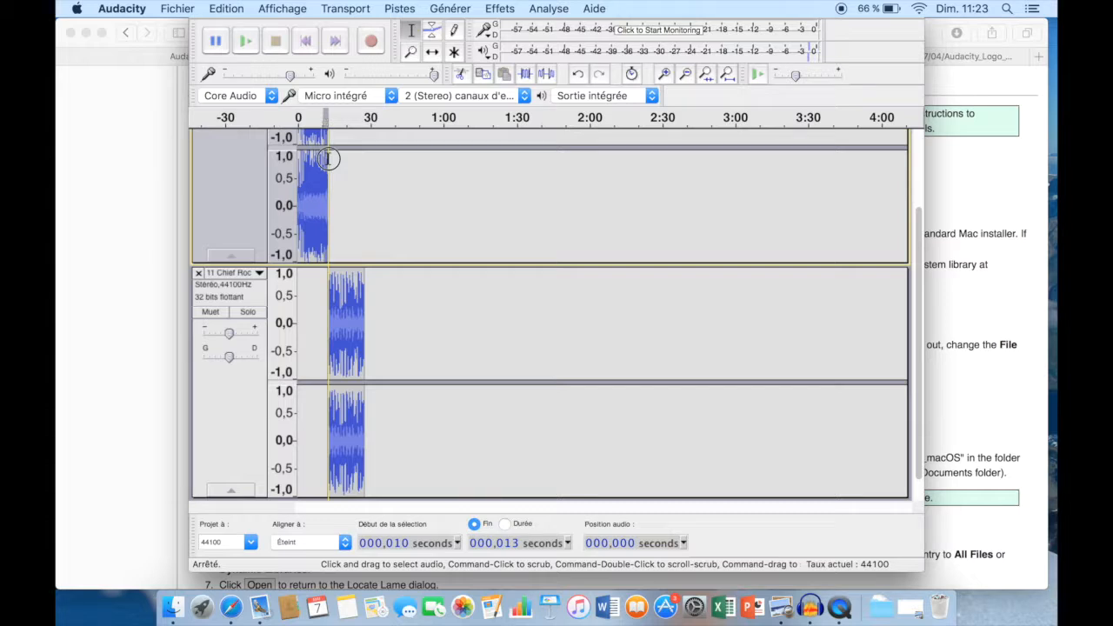
scroll(329, 159, up, 3)
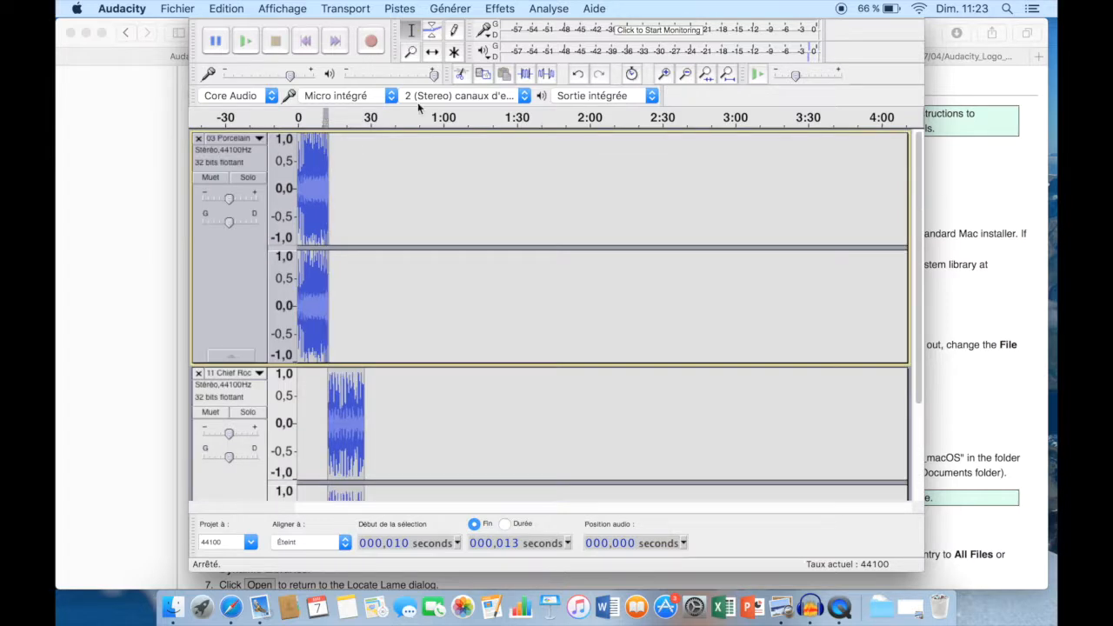
click(501, 10)
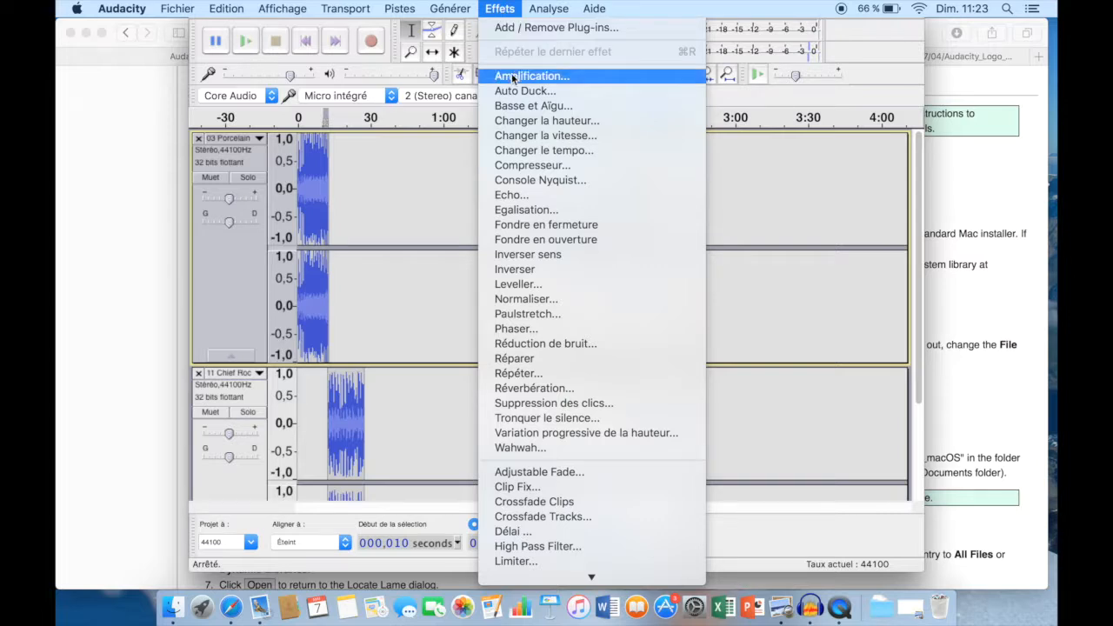
click(541, 225)
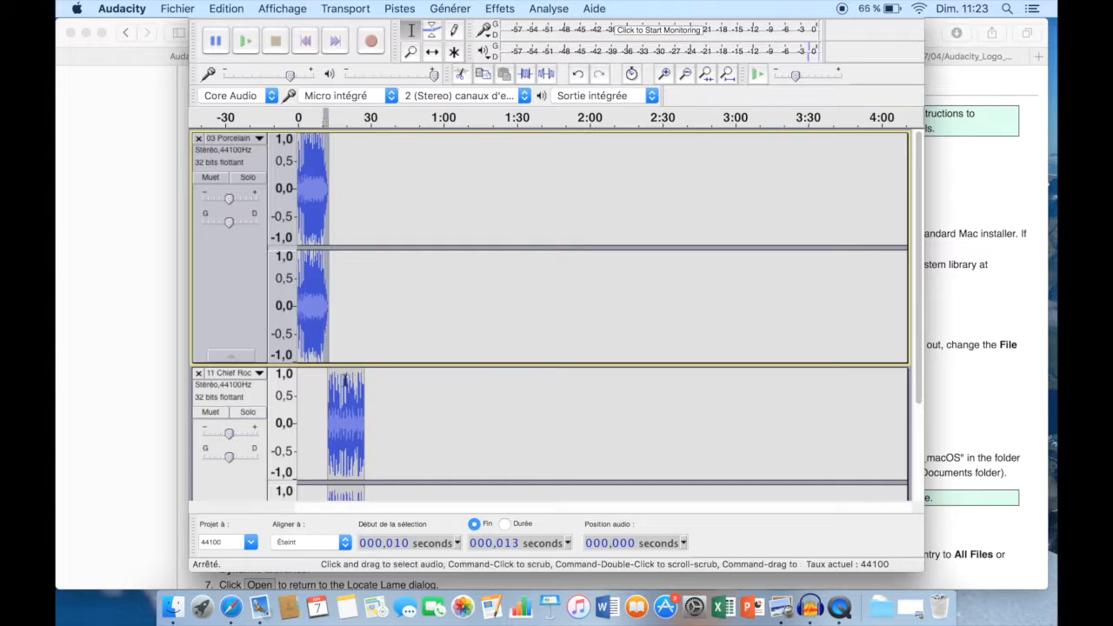
Step: Apply a fade-in to the beginning of the Chief Rocka clip, from about 13 to 15 seconds
drag(329, 394, 334, 394)
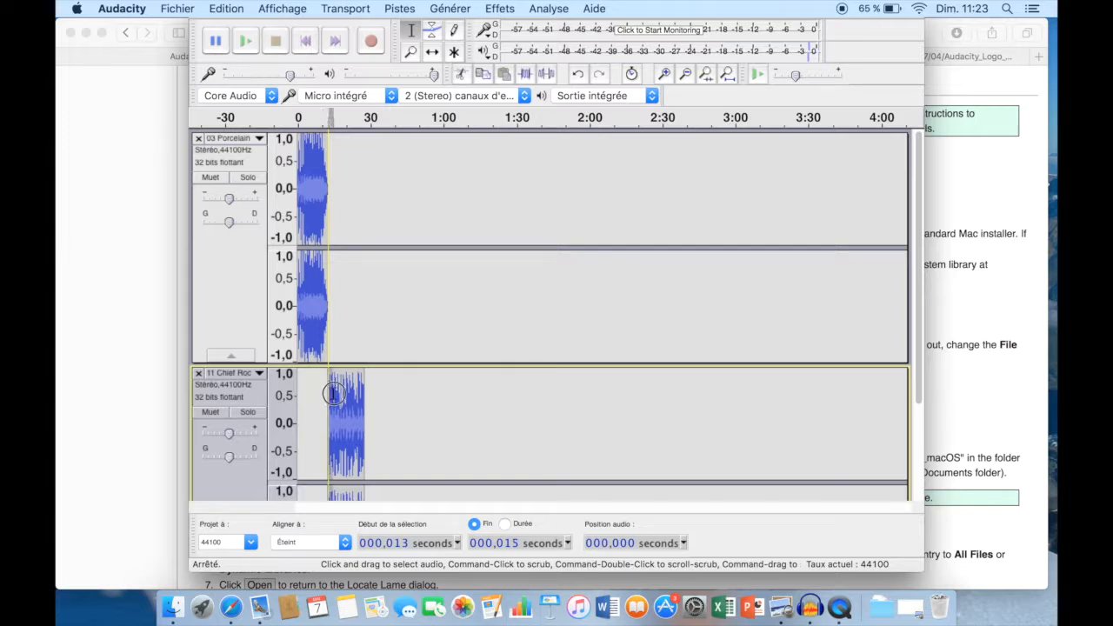
scroll(331, 395, down, 3)
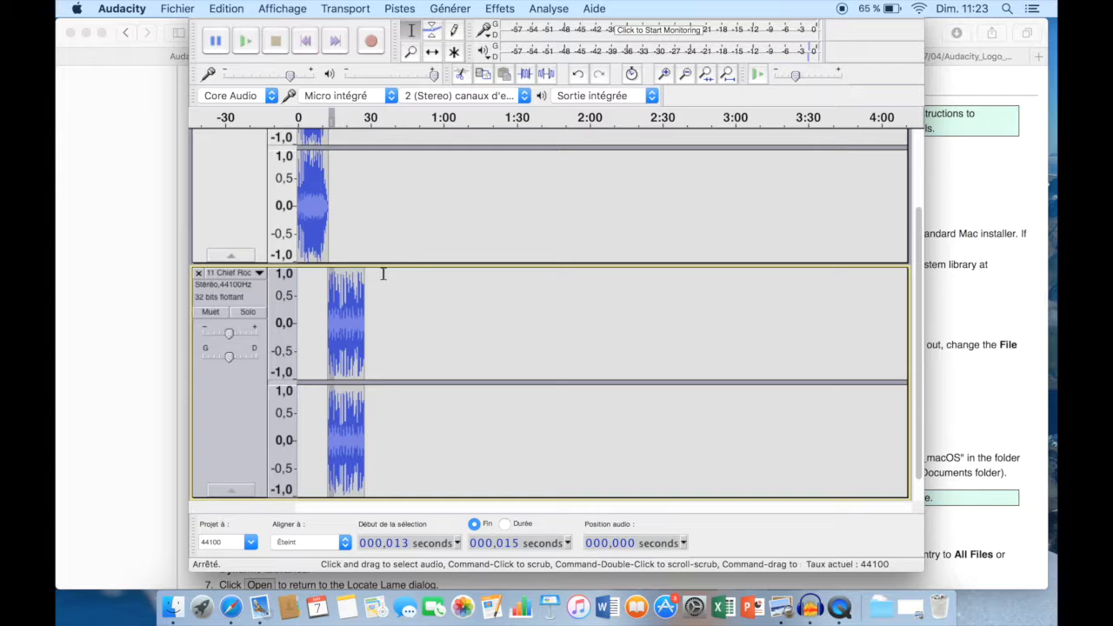
click(501, 8)
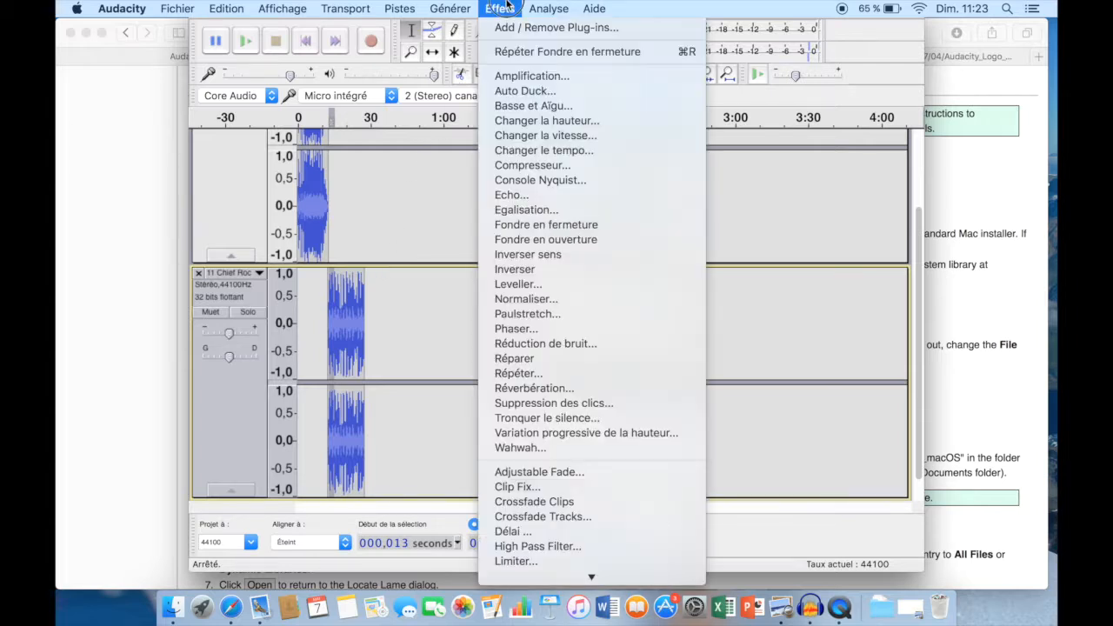
click(548, 239)
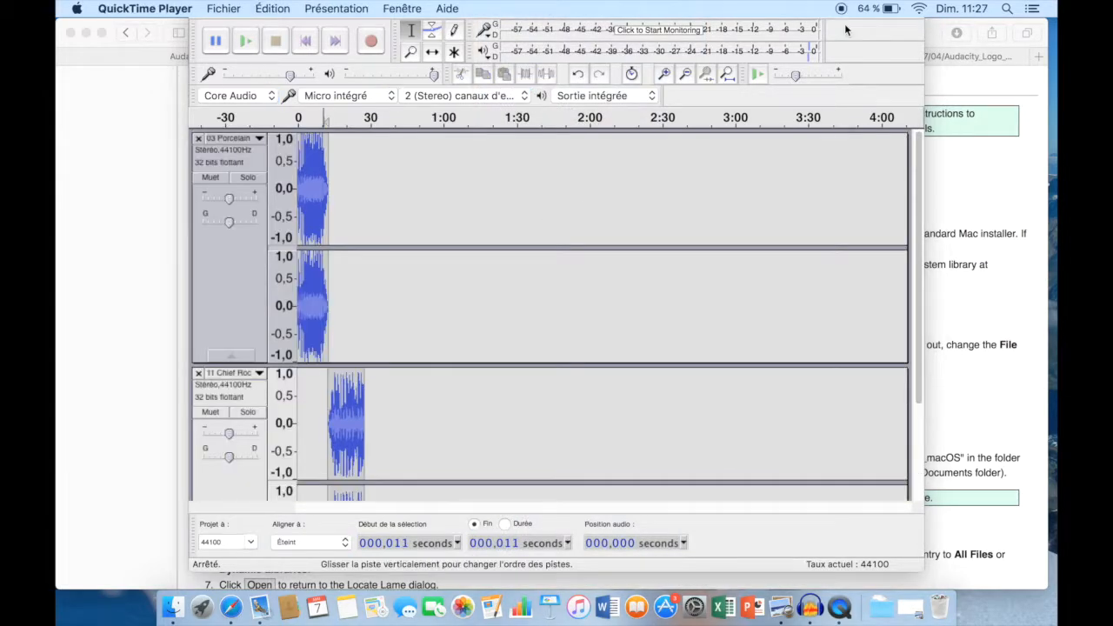
Step: Export the montage as an MP3 file named Letest to the Bureau folder, keeping the Standard, 170-210 kbps preset quality
click(845, 31)
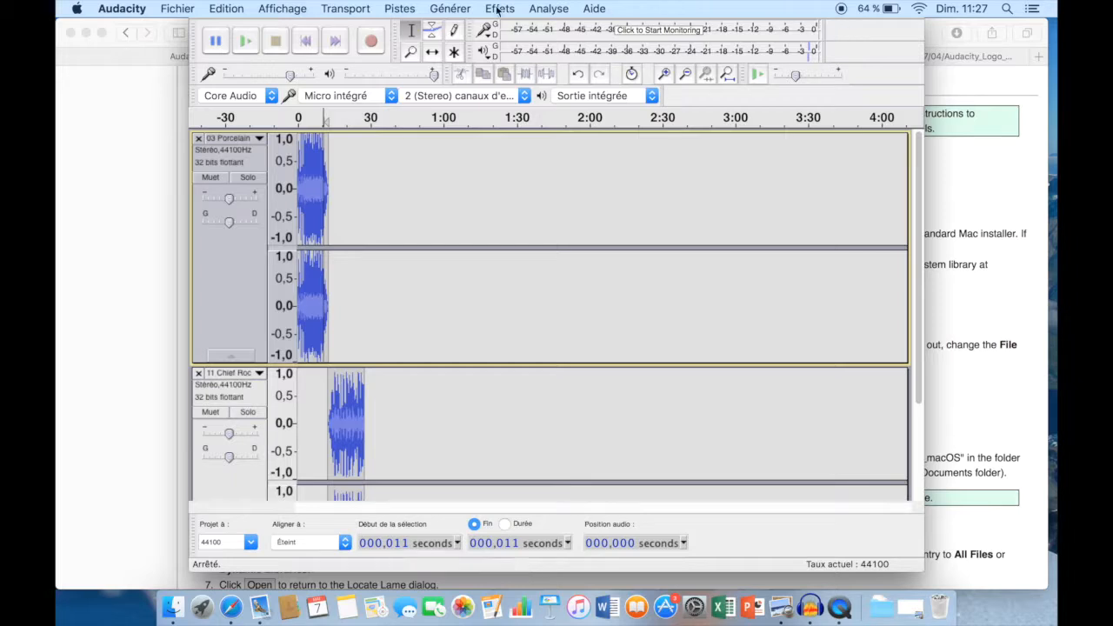
click(180, 8)
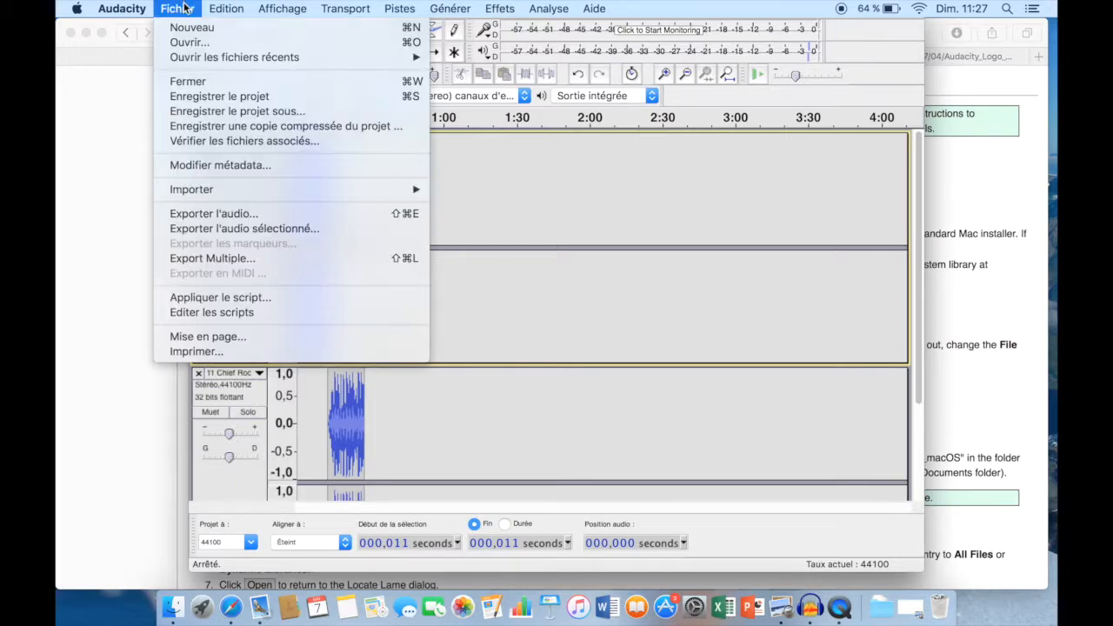
click(256, 217)
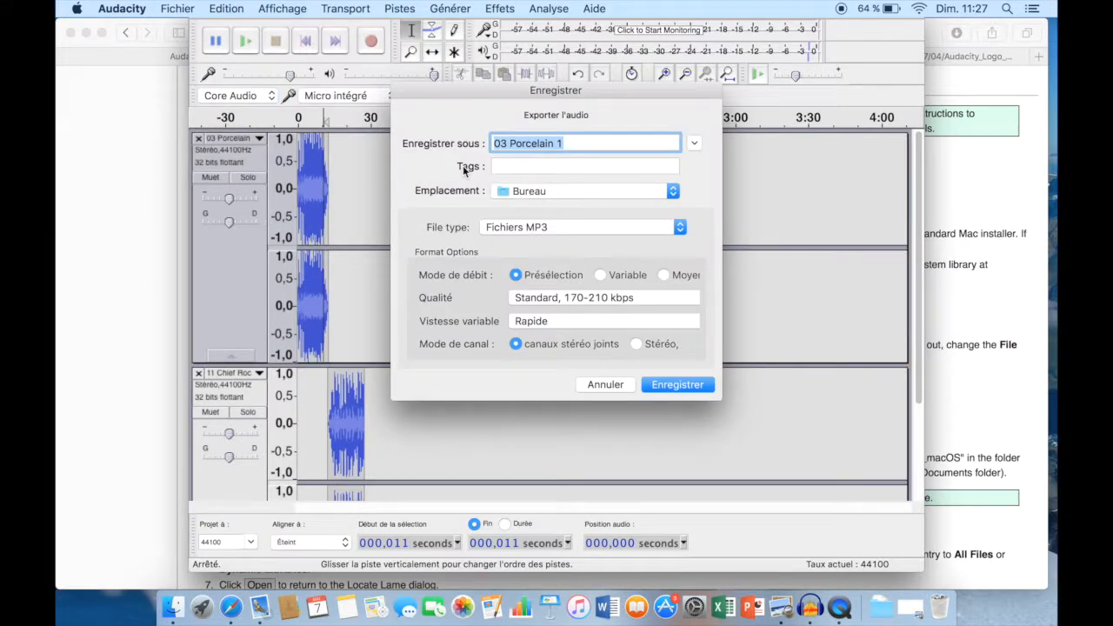
text(Letest)
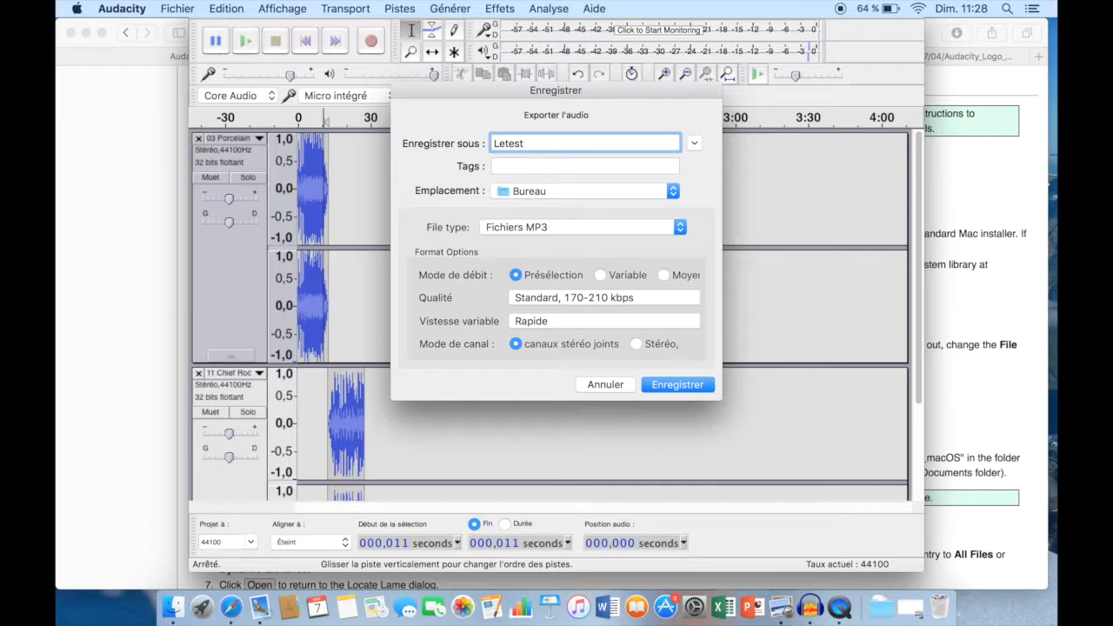
click(586, 230)
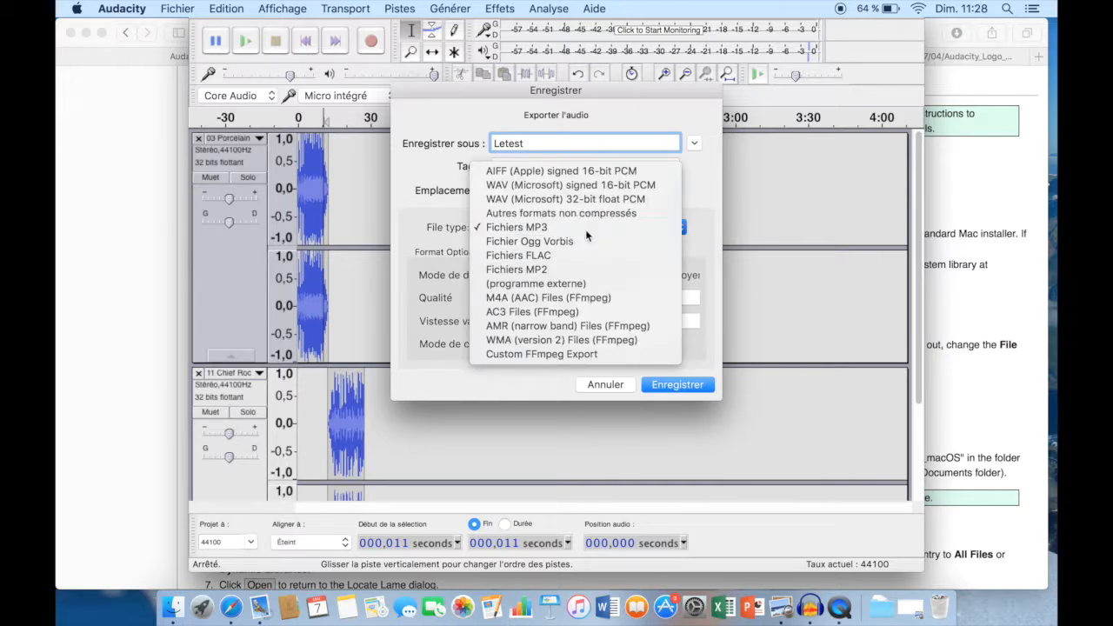
click(600, 227)
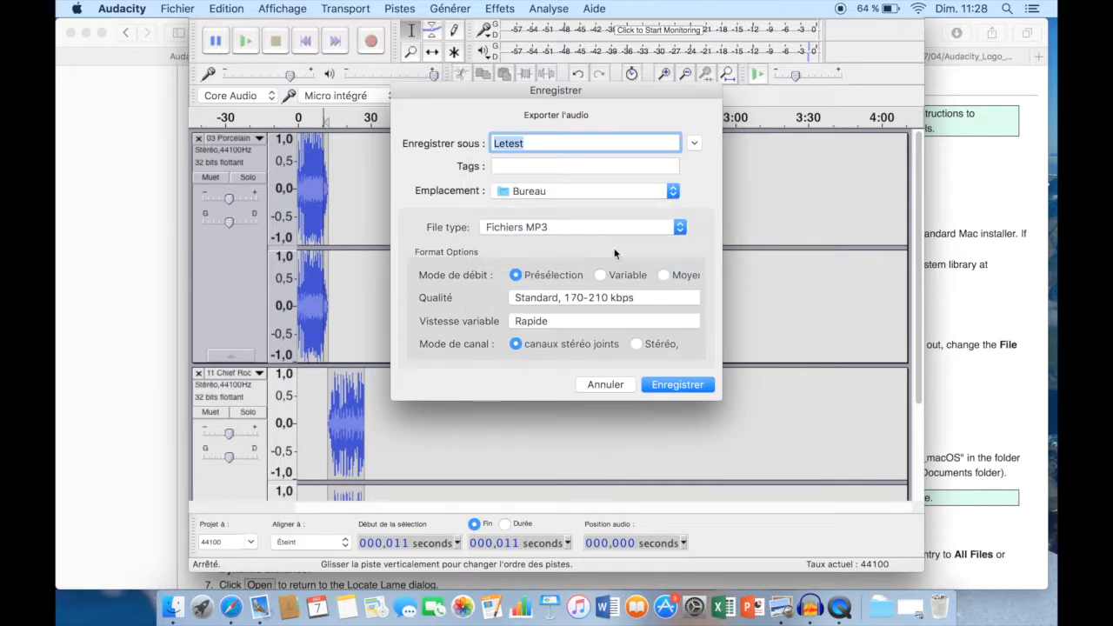
click(667, 384)
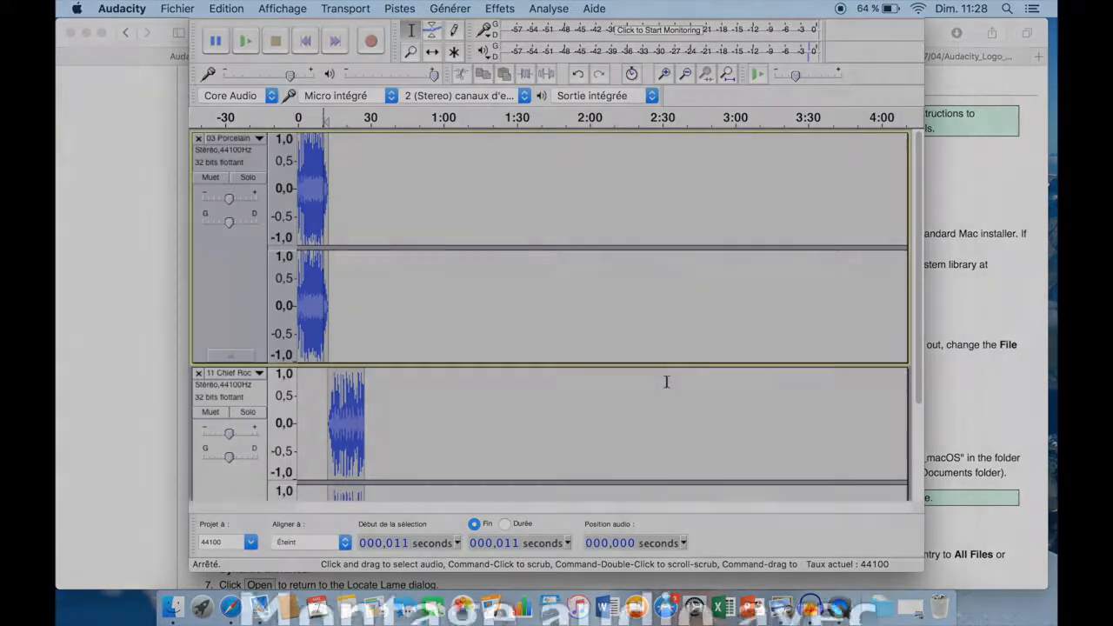